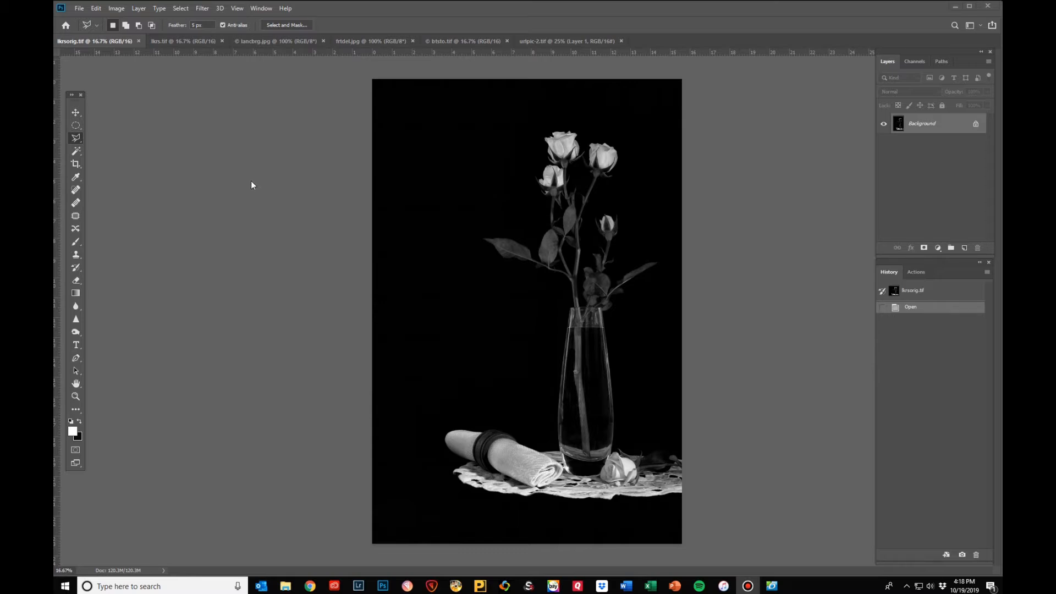
# Compare the original and finished rose photos, then view the covered bridge and dark corridor images for their light-beam effects
pyautogui.click(190, 42)
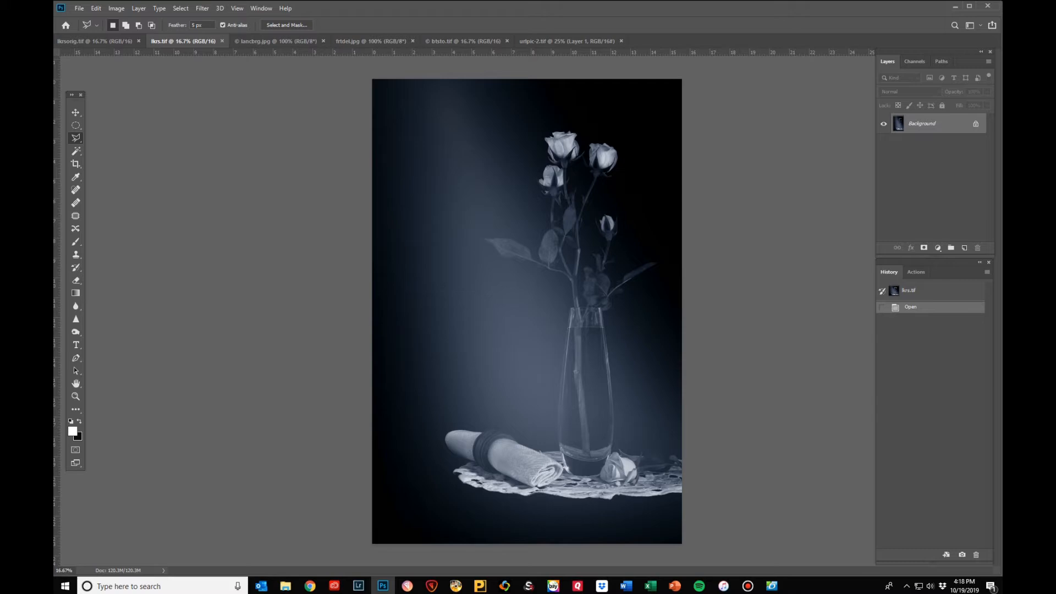
pyautogui.hotkey('alt', 'p')
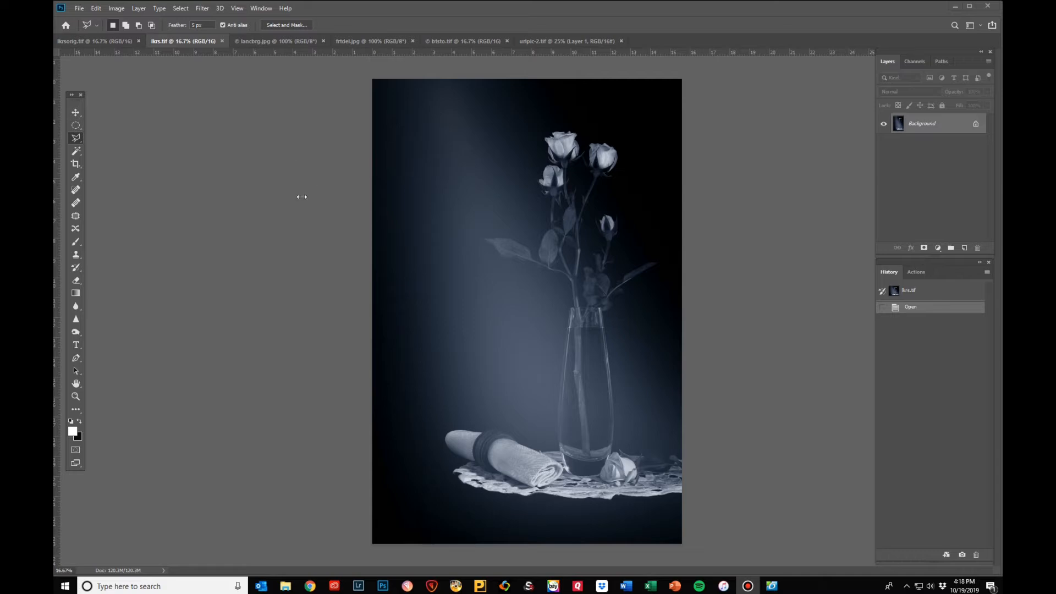
pyautogui.click(284, 41)
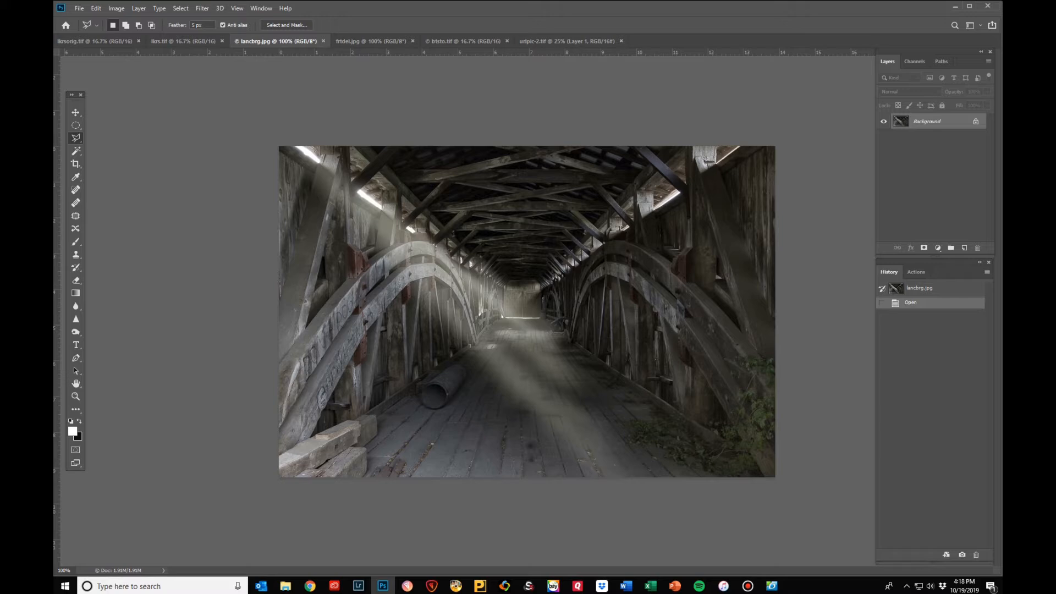
pyautogui.click(373, 41)
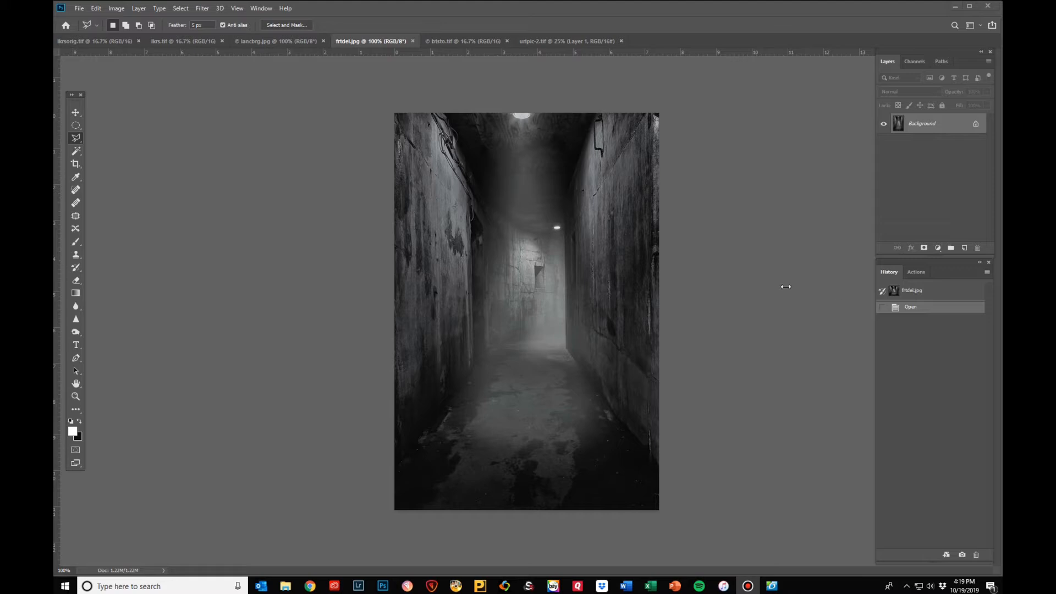
# In the dining-room photo, duplicate the Background layer and add a new empty layer above the copy
pyautogui.click(471, 45)
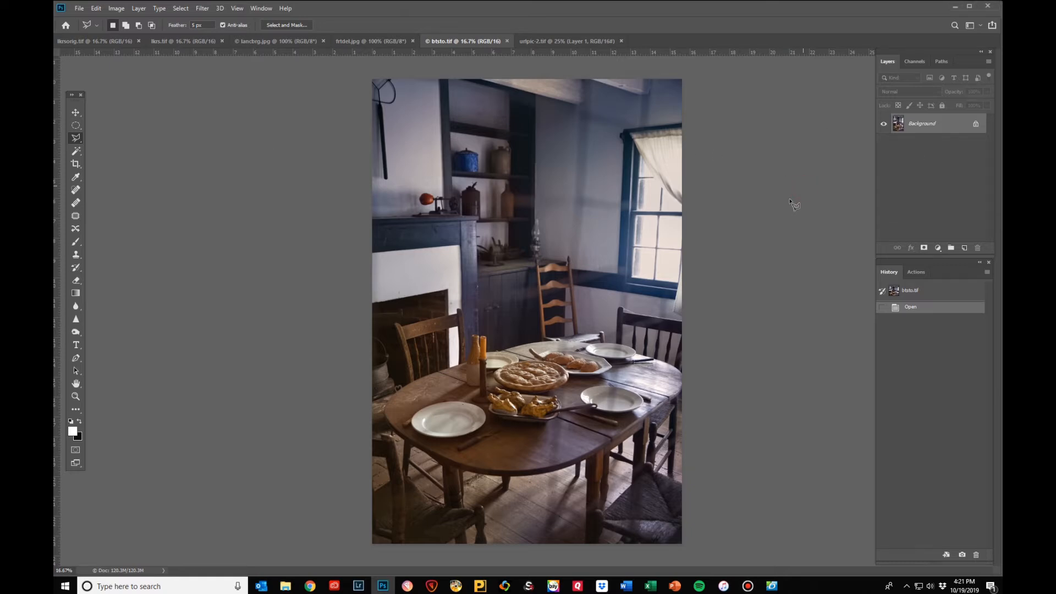
pyautogui.hotkey('ctrl', 'j')
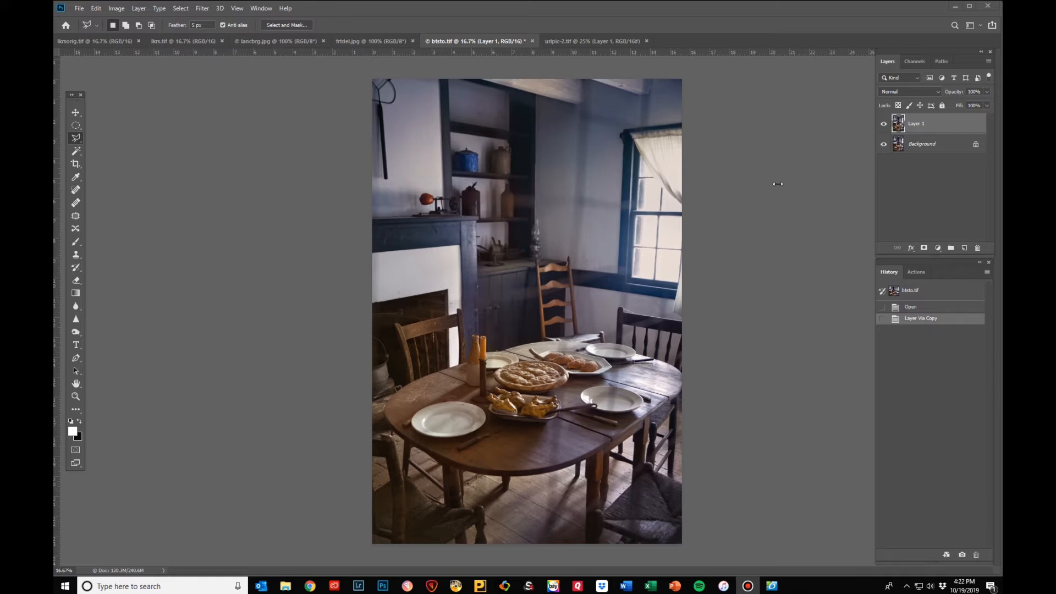
pyautogui.click(965, 248)
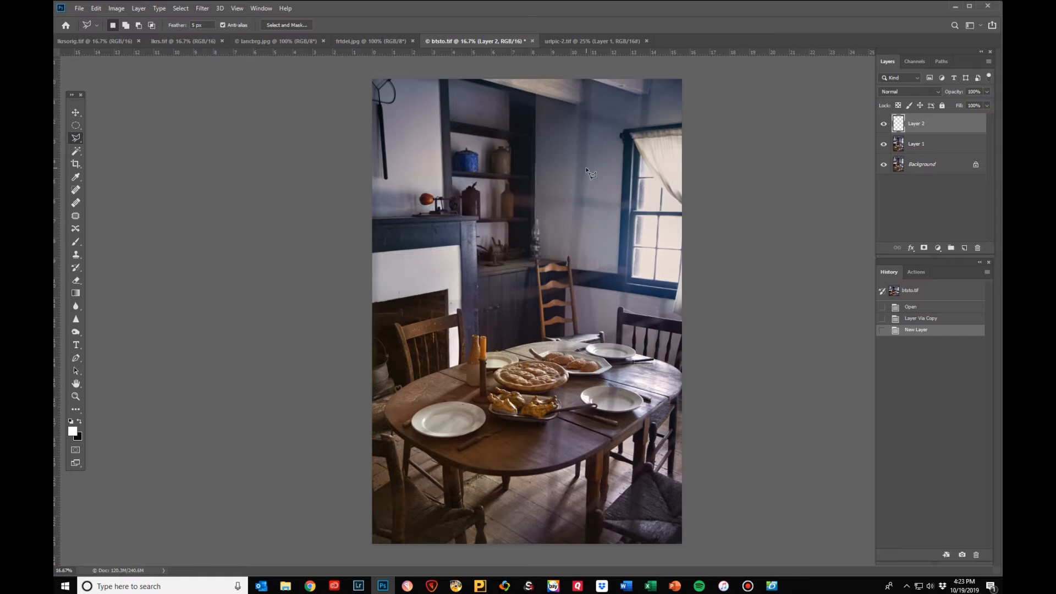
# Outline a light-beam selection with the Polygonal Lasso, running from the window's curtain down around the dining table and back
pyautogui.click(635, 140)
pyautogui.click(384, 396)
pyautogui.click(382, 436)
pyautogui.click(396, 457)
pyautogui.click(432, 476)
pyautogui.click(473, 488)
pyautogui.click(531, 491)
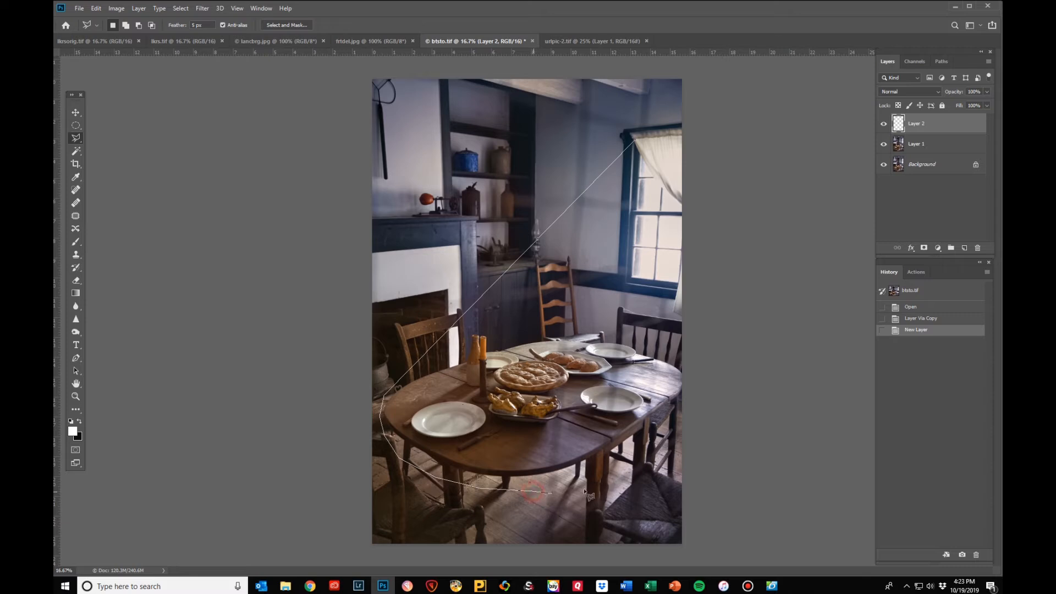
pyautogui.click(598, 481)
pyautogui.click(687, 411)
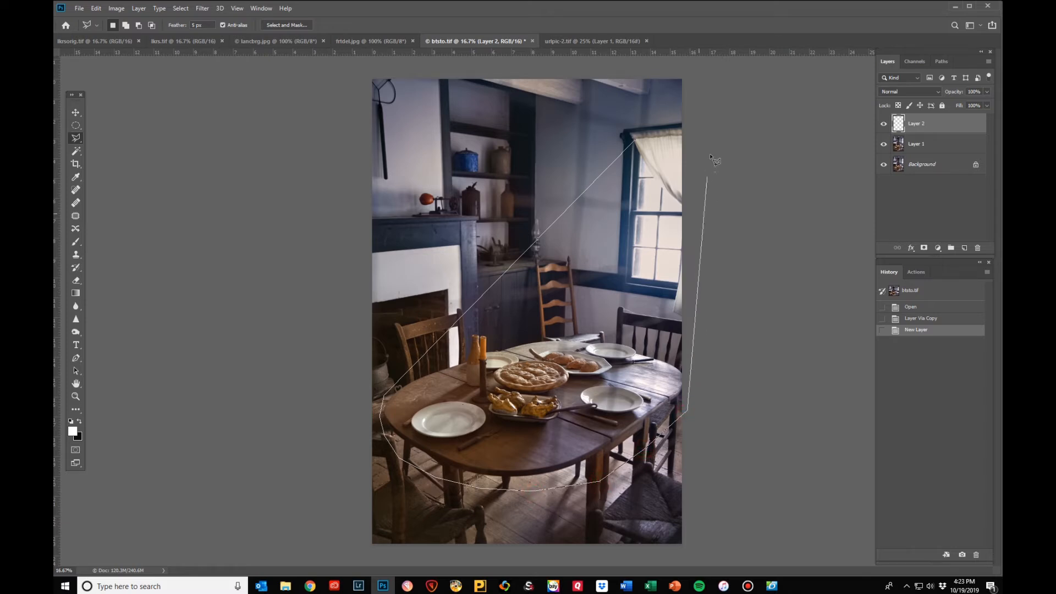
pyautogui.click(697, 136)
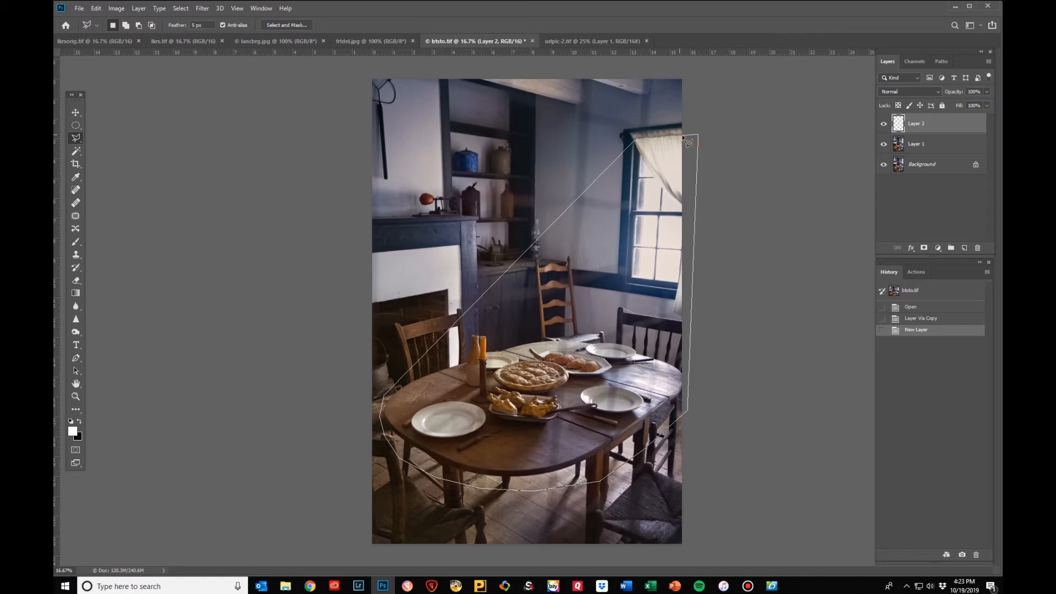
pyautogui.click(638, 142)
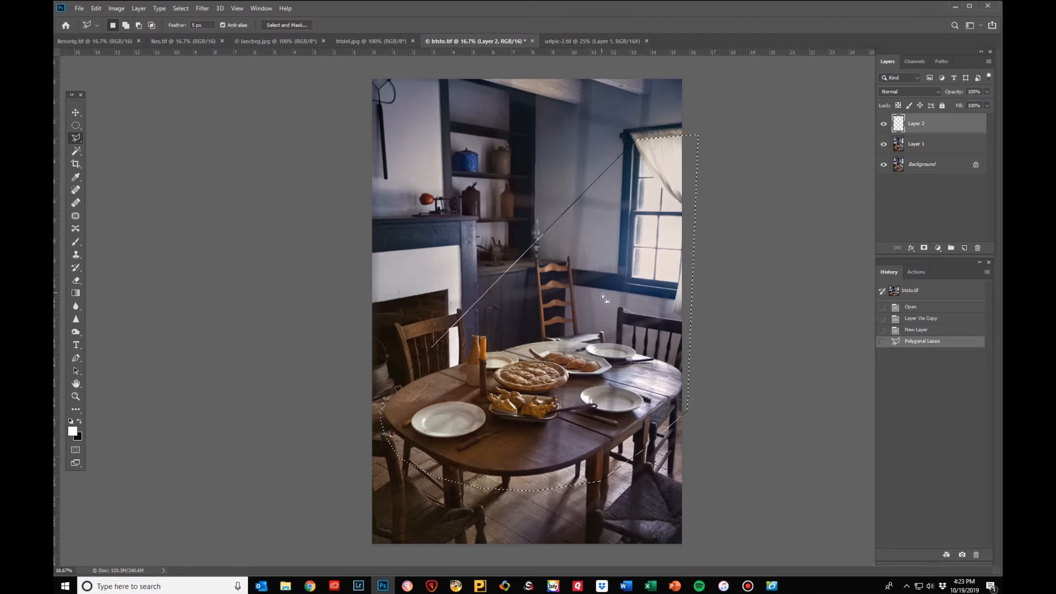
# Fill the beam selection on Layer 2 with the pale blue color #dae3ef in Normal mode at 100% opacity
pyautogui.click(97, 8)
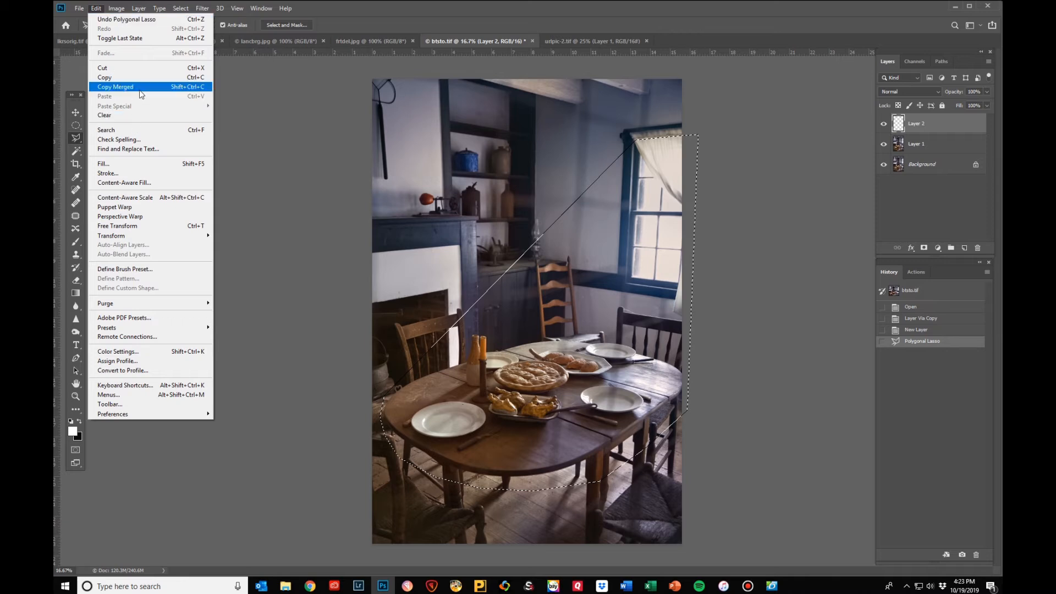
pyautogui.click(126, 164)
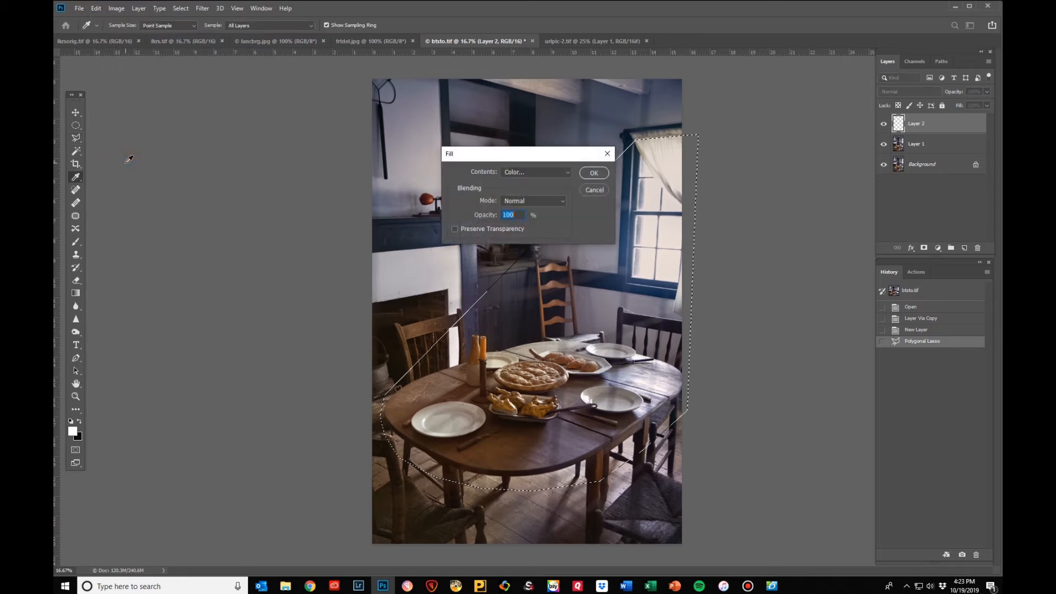
pyautogui.click(567, 174)
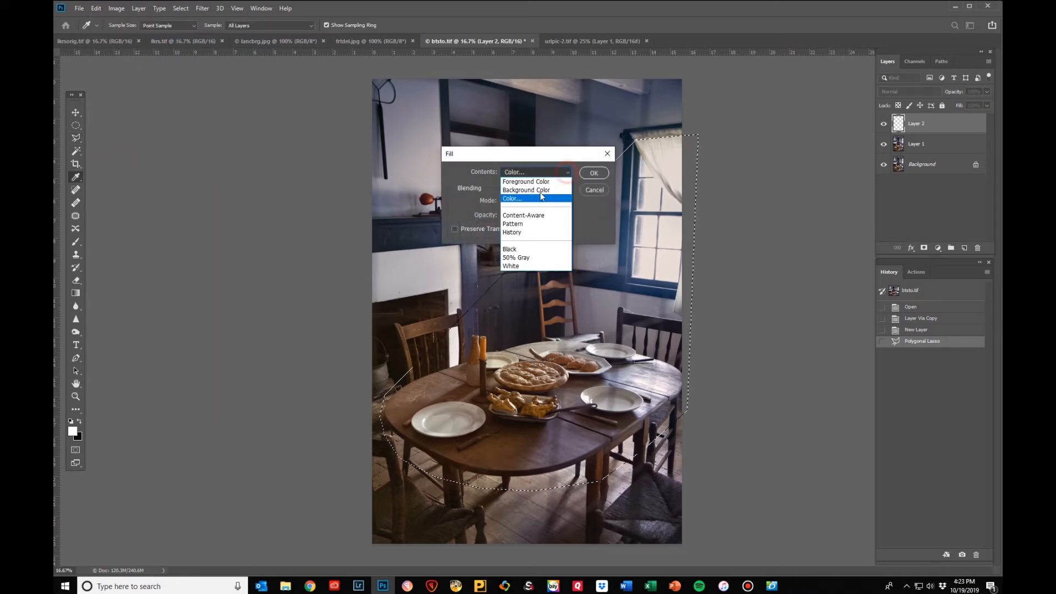
pyautogui.click(516, 201)
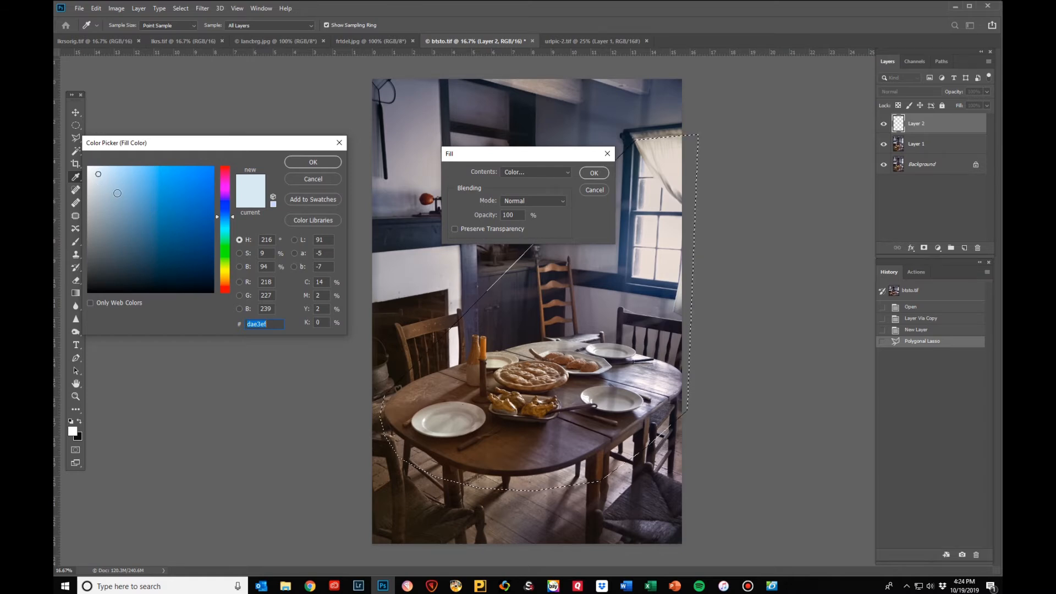
pyautogui.click(310, 162)
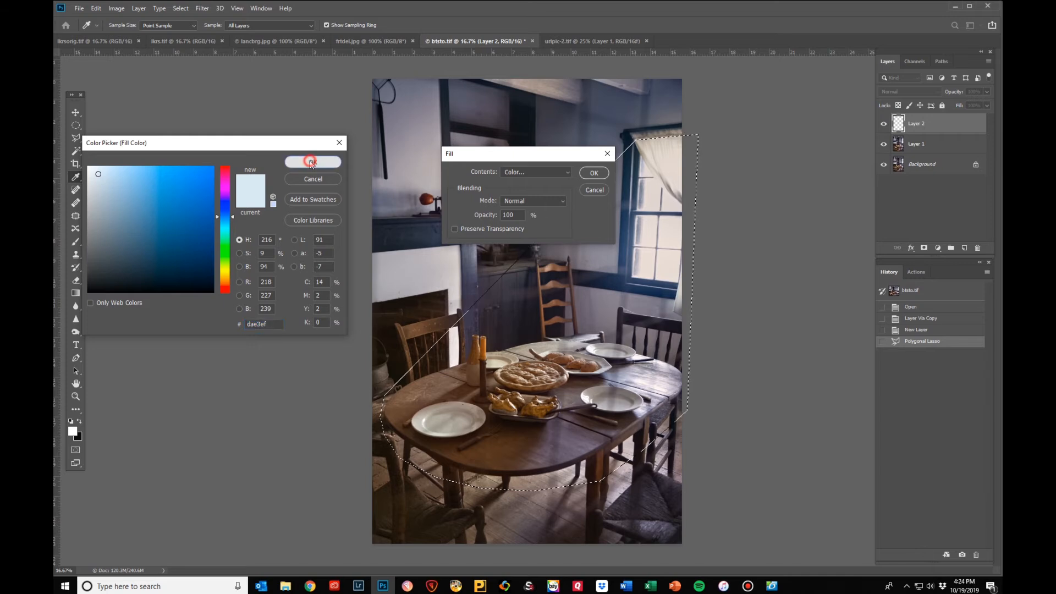
pyautogui.click(598, 174)
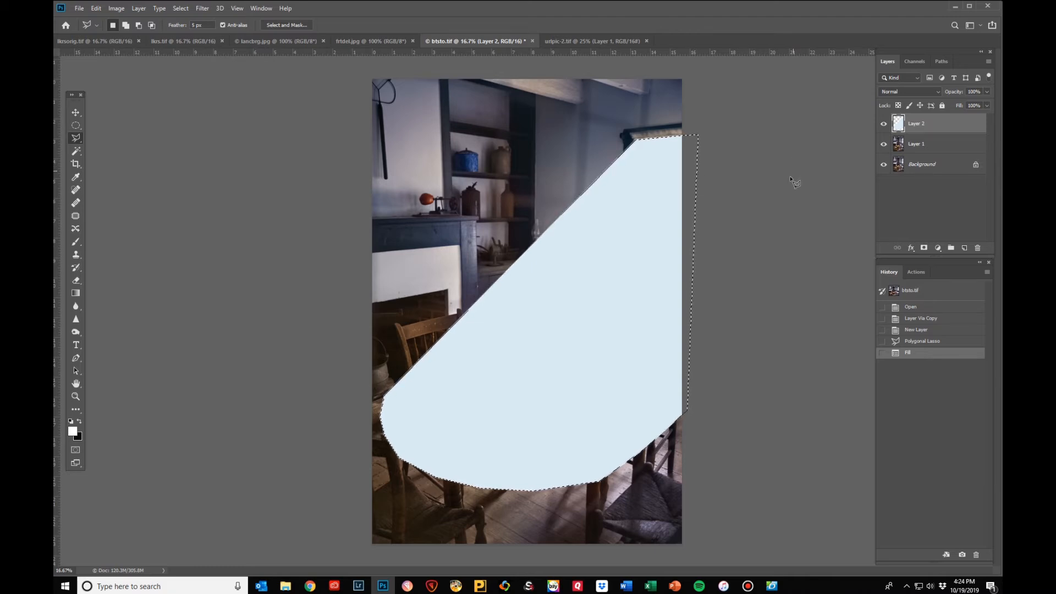
# Apply a Box Blur with a radius of 679 pixels to the filled beam inside the selection
pyautogui.click(201, 10)
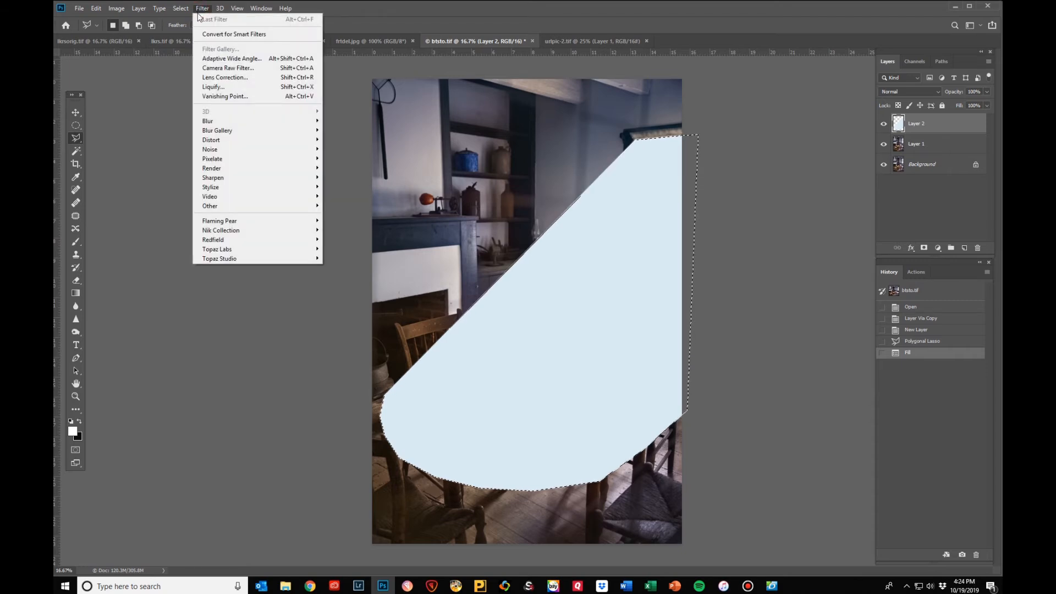
pyautogui.moveTo(208, 122)
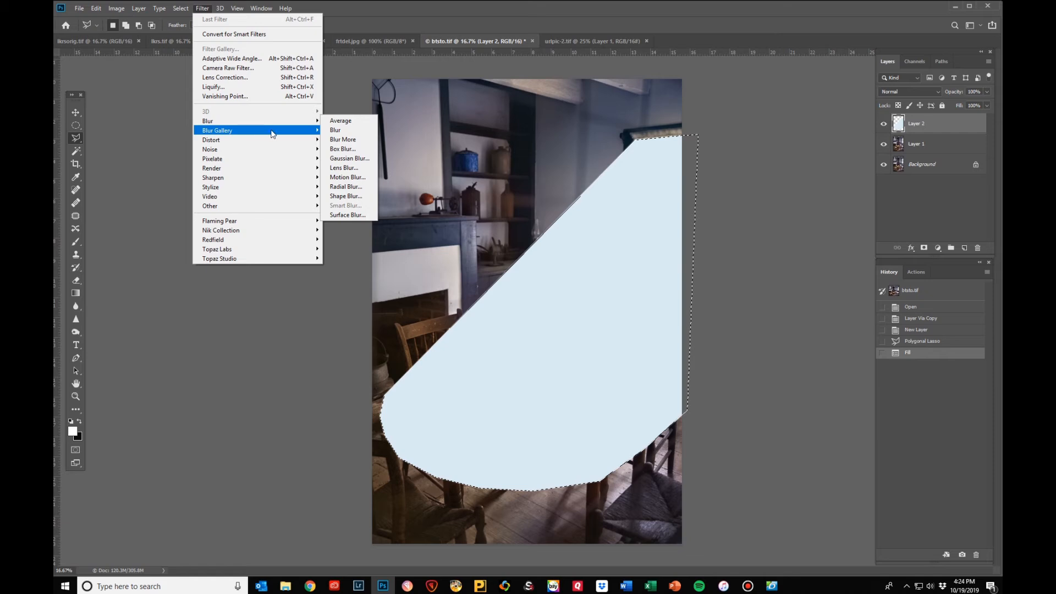
pyautogui.moveTo(271, 132)
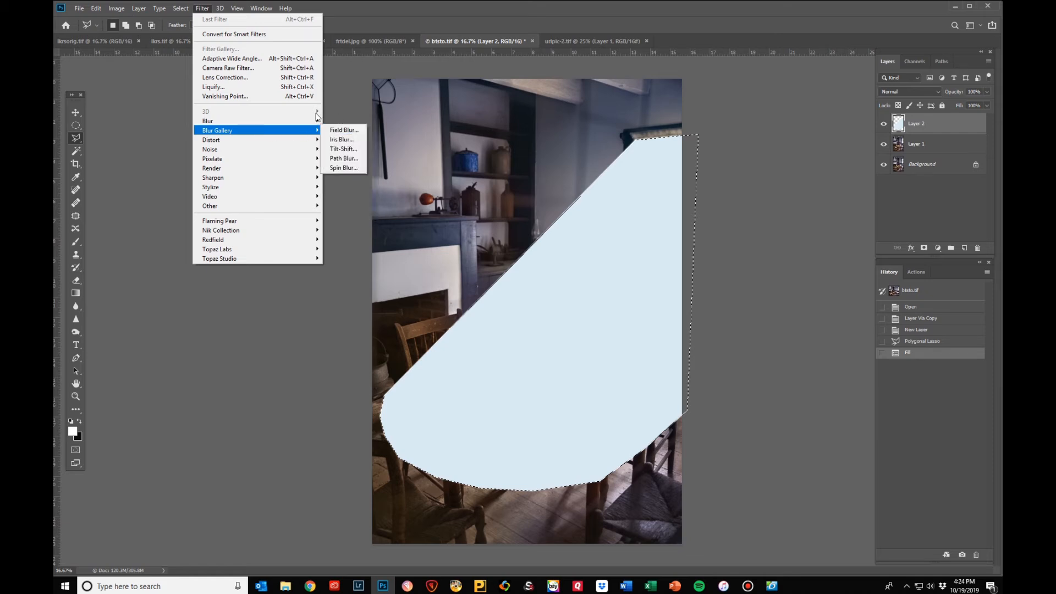
pyautogui.moveTo(318, 121)
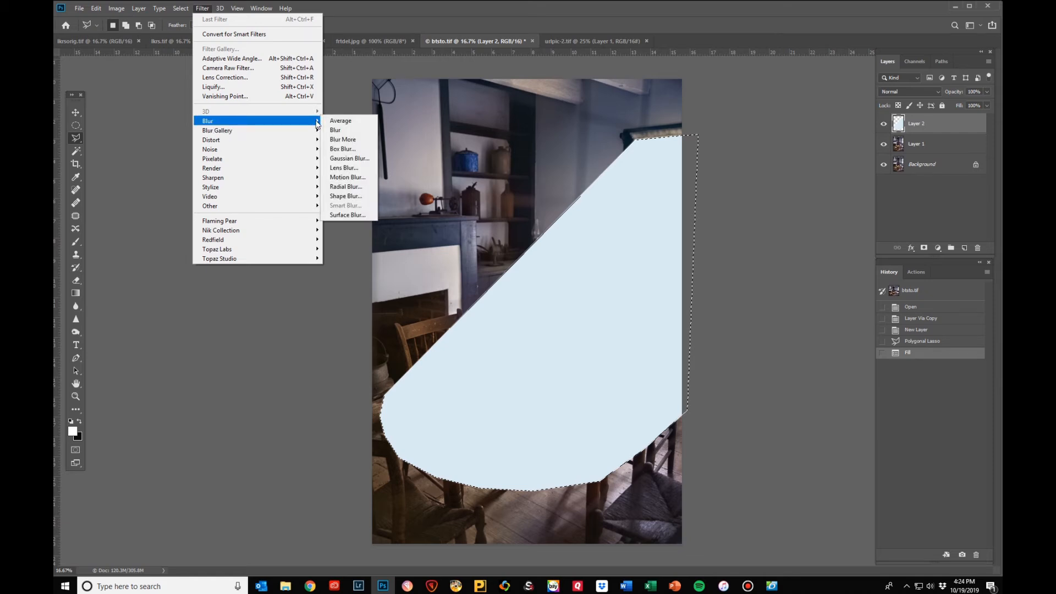
pyautogui.click(345, 149)
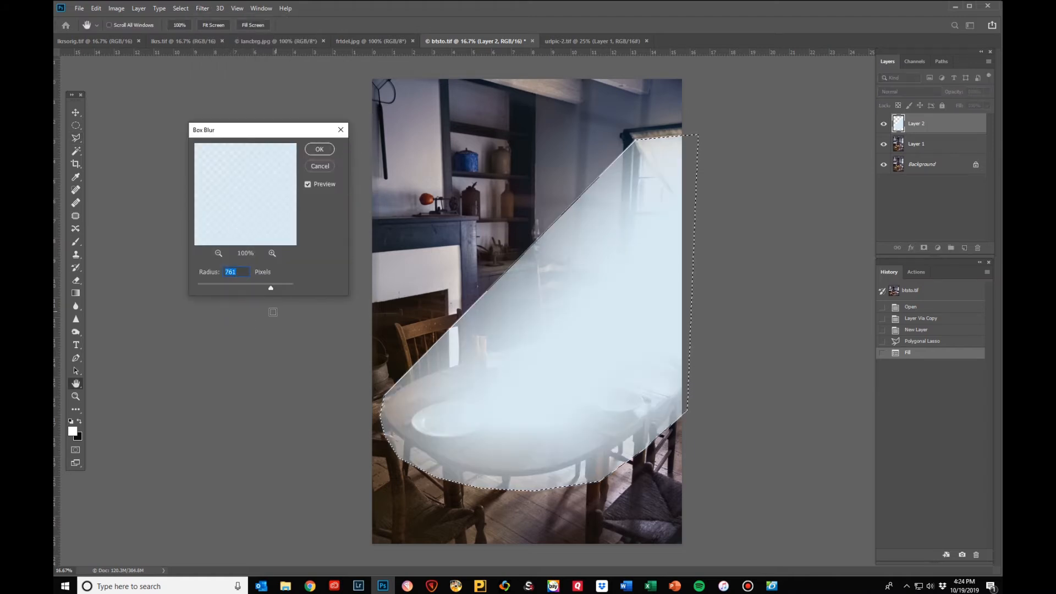
pyautogui.moveTo(270, 291); pyautogui.dragTo(264, 293)
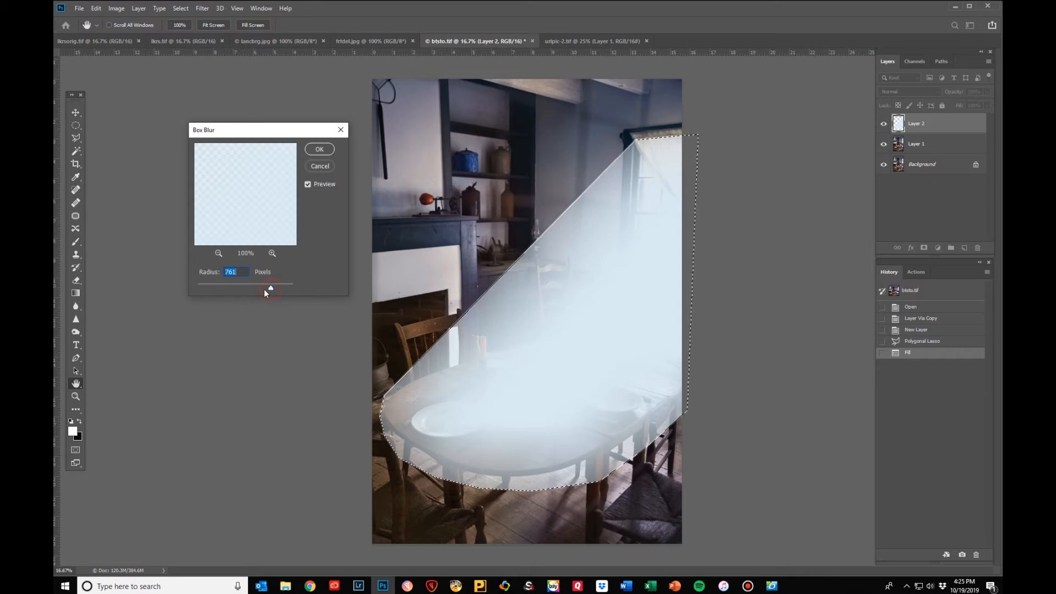
pyautogui.moveTo(195, 291); pyautogui.dragTo(199, 285)
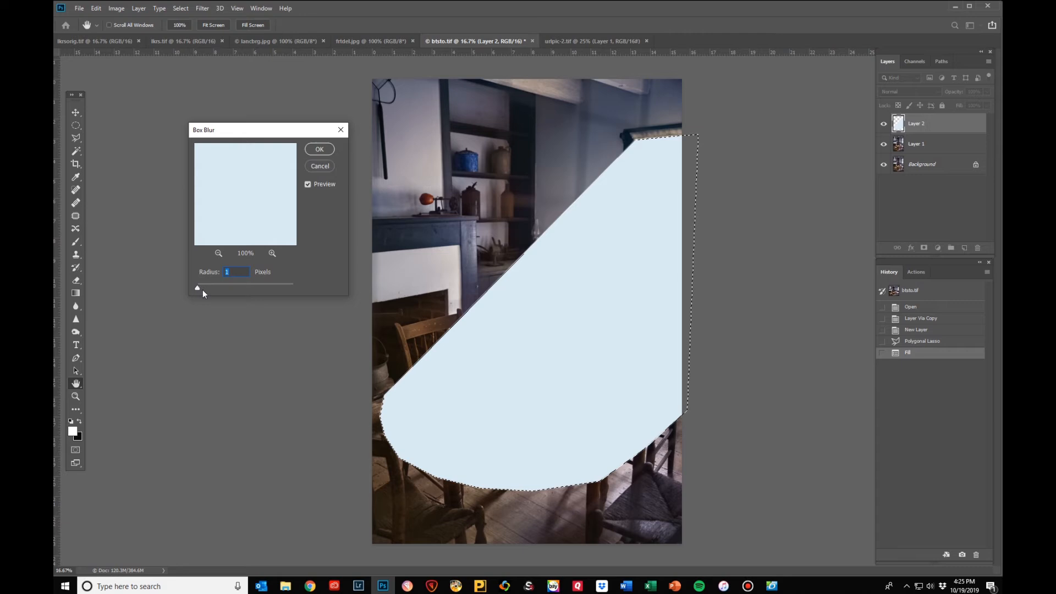
pyautogui.click(198, 288)
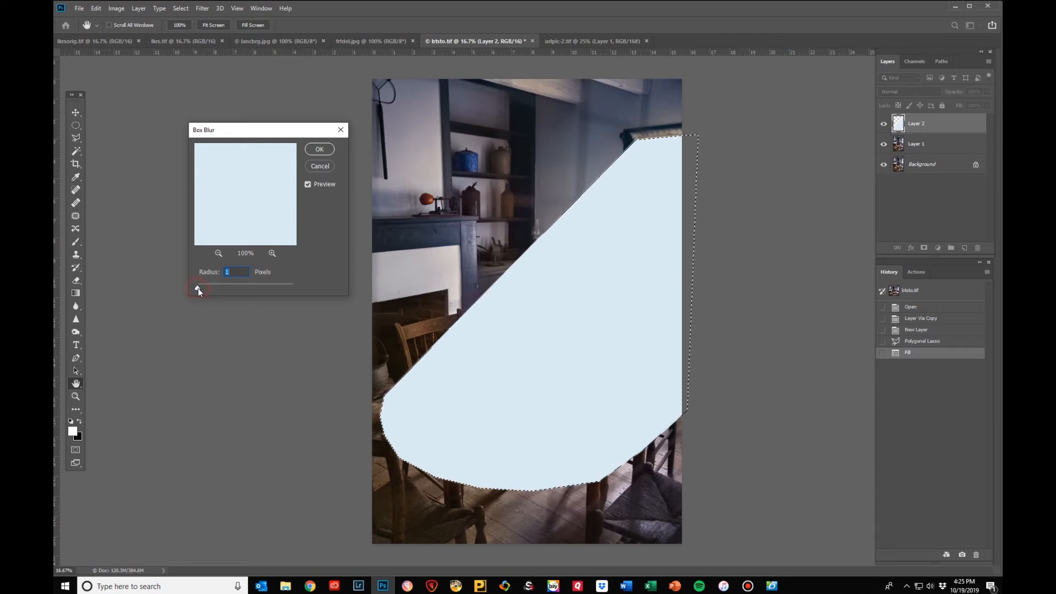
pyautogui.click(221, 286)
pyautogui.moveTo(234, 286); pyautogui.dragTo(235, 286)
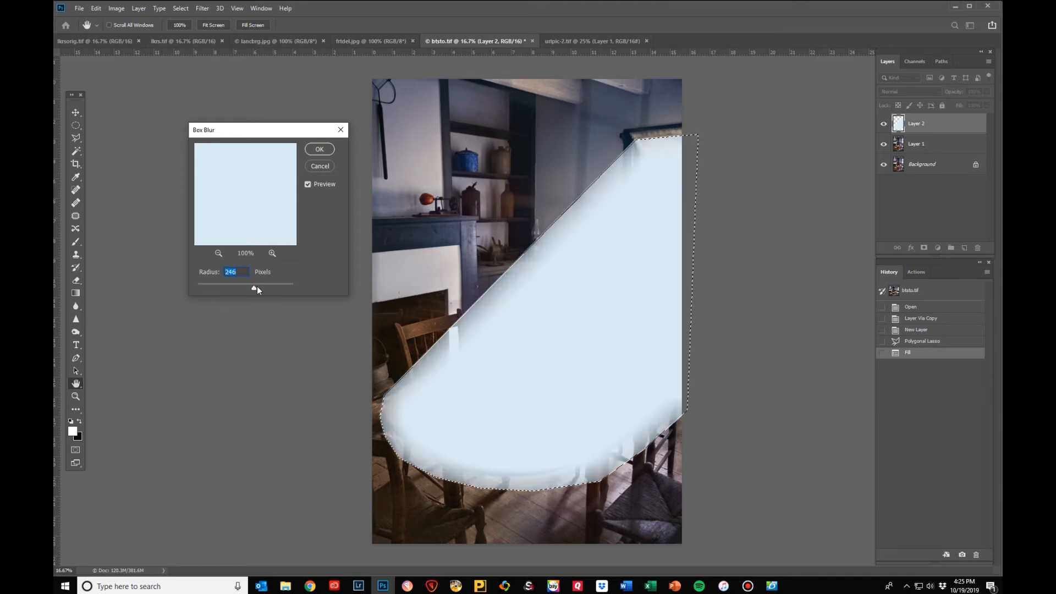
pyautogui.moveTo(264, 287); pyautogui.dragTo(268, 287)
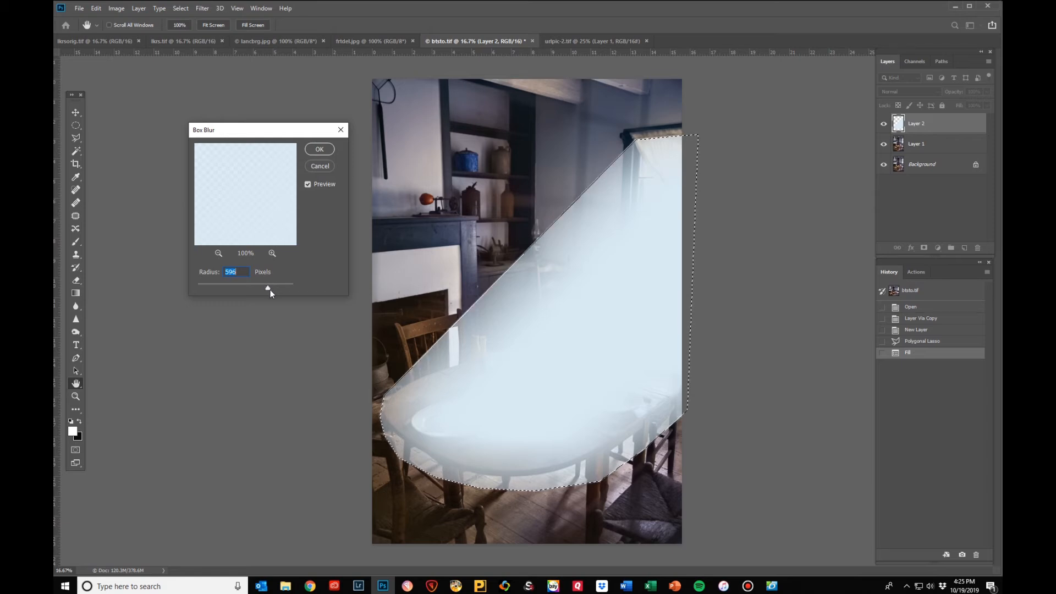
pyautogui.moveTo(268, 286); pyautogui.dragTo(270, 285)
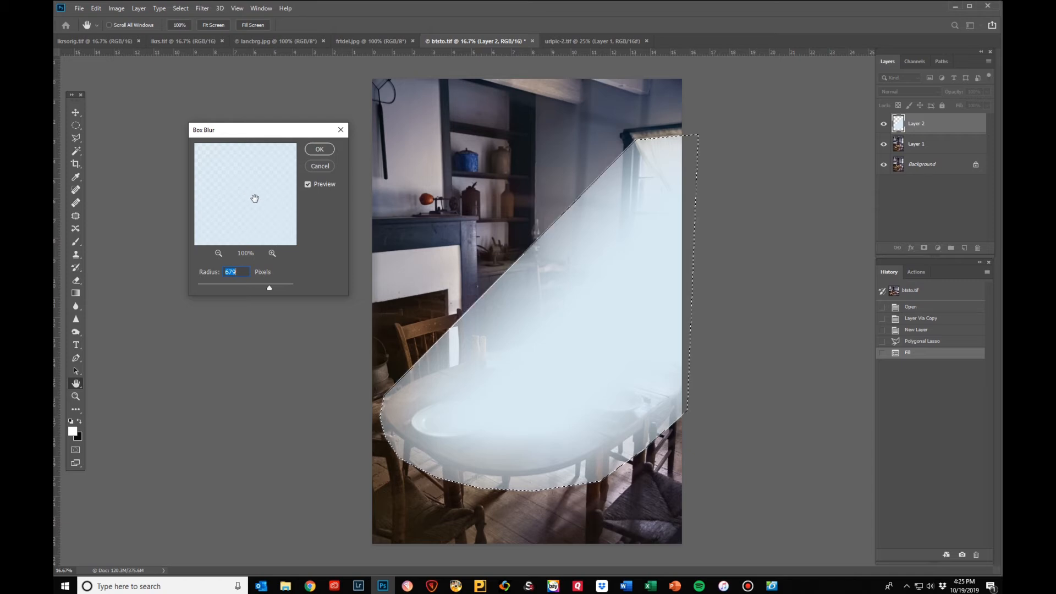
pyautogui.click(319, 149)
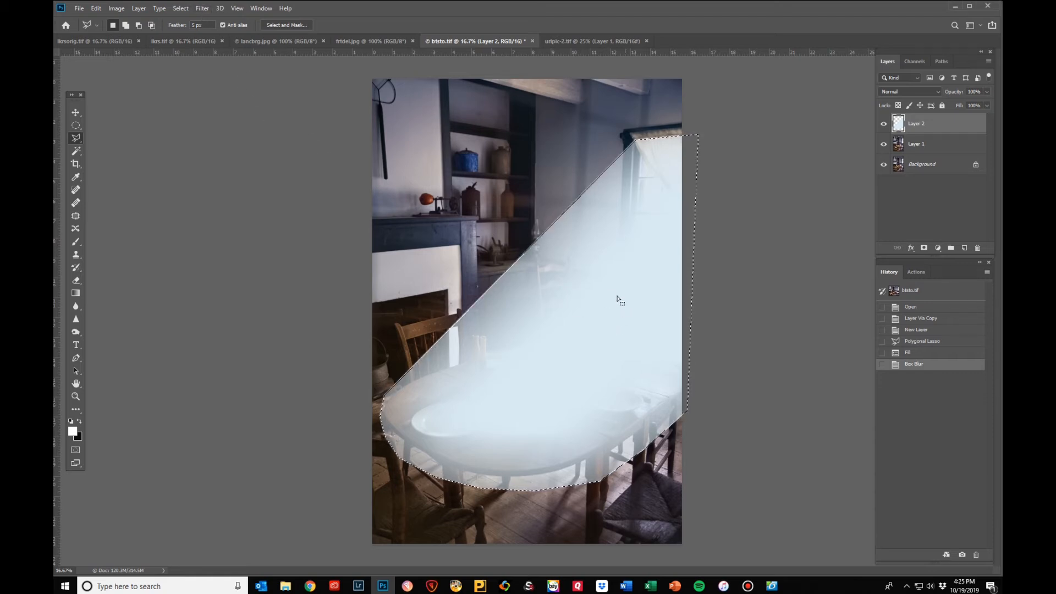
# Deselect the beam area and lower the fill of Layer 2 to 80%
pyautogui.click(180, 8)
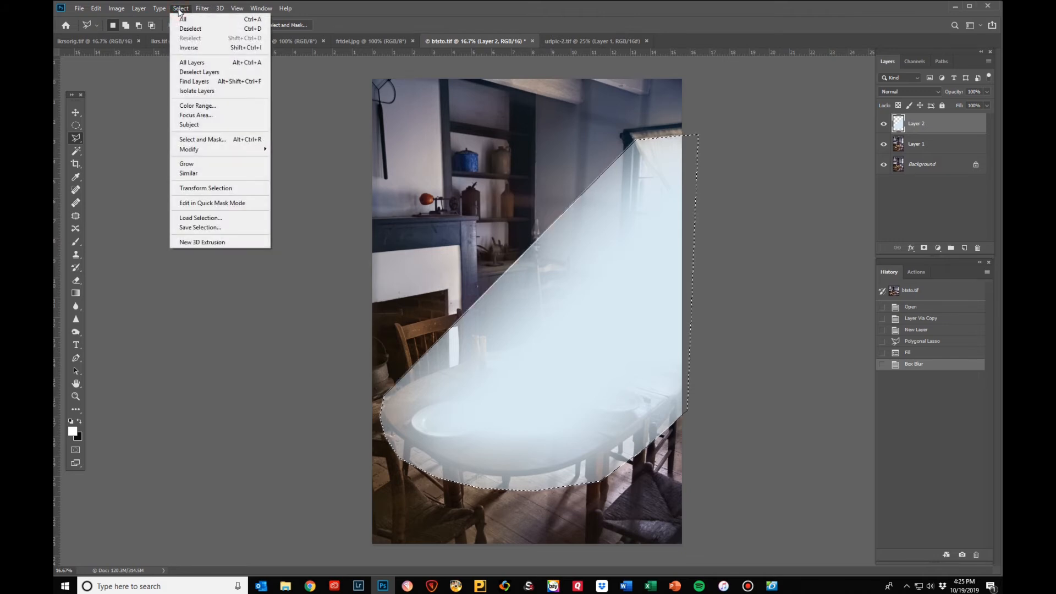
pyautogui.click(190, 30)
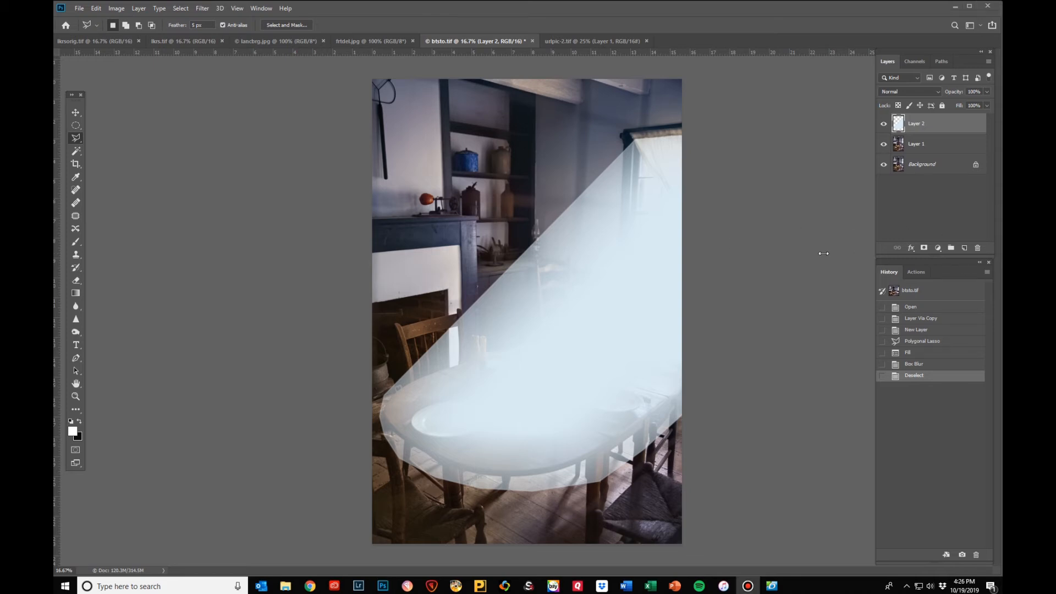
pyautogui.click(817, 250)
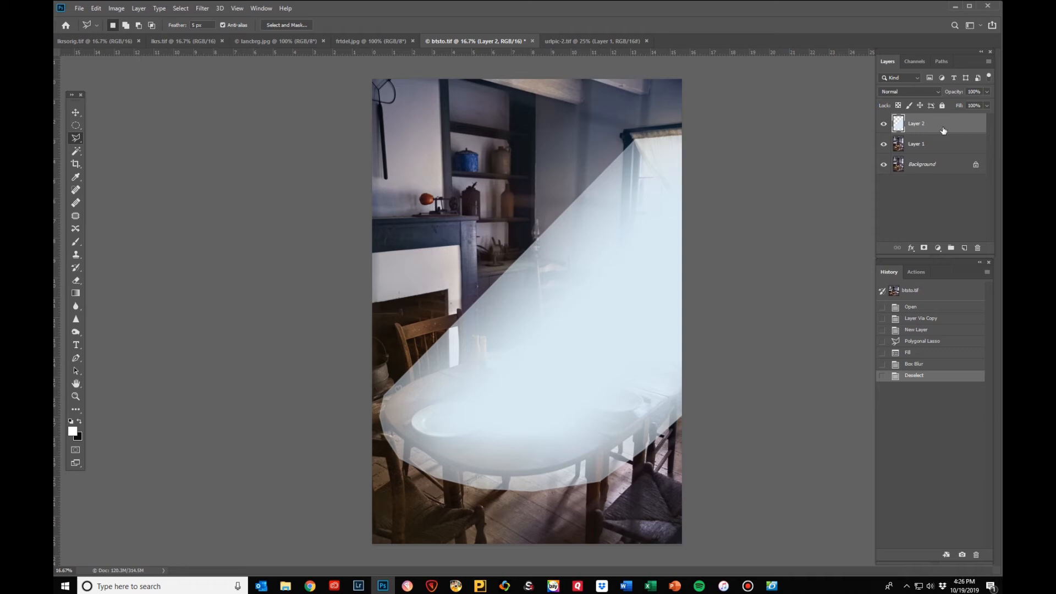
pyautogui.click(986, 105)
pyautogui.moveTo(985, 117)
pyautogui.mouseDown()
pyautogui.moveTo(955, 126)
pyautogui.moveTo(978, 120)
pyautogui.mouseUp()
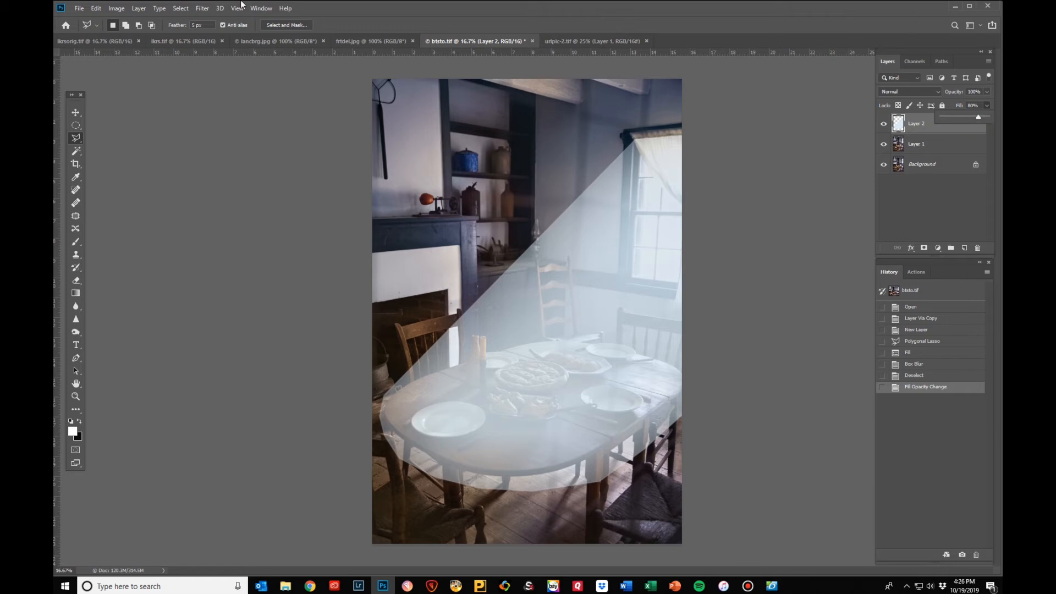
# Soften the hard edges of the light beam on Layer 2 with a wide-radius Gaussian Blur
pyautogui.click(201, 8)
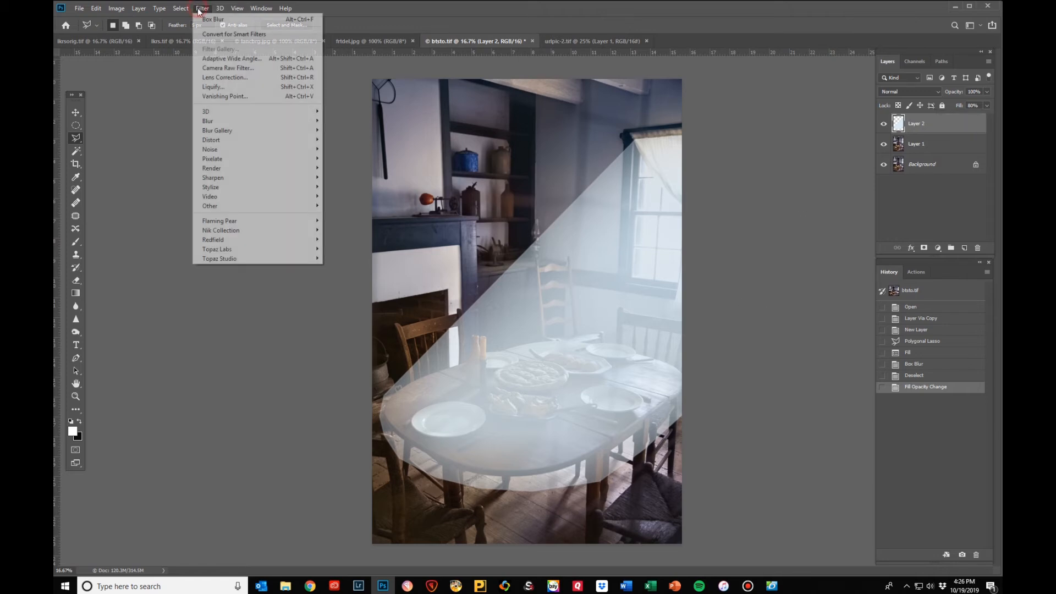
pyautogui.moveTo(220, 124)
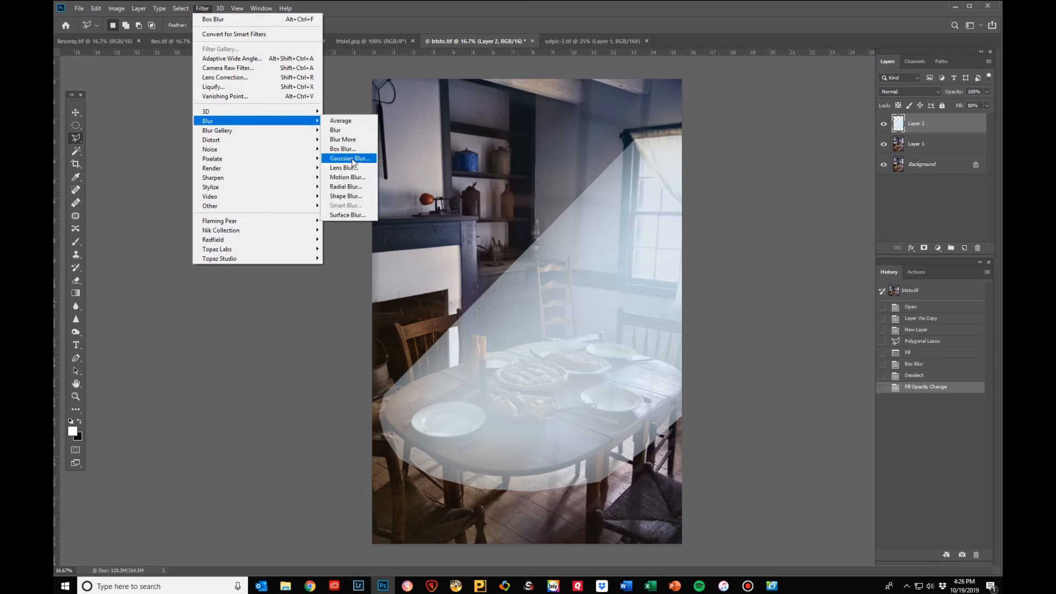
pyautogui.click(352, 159)
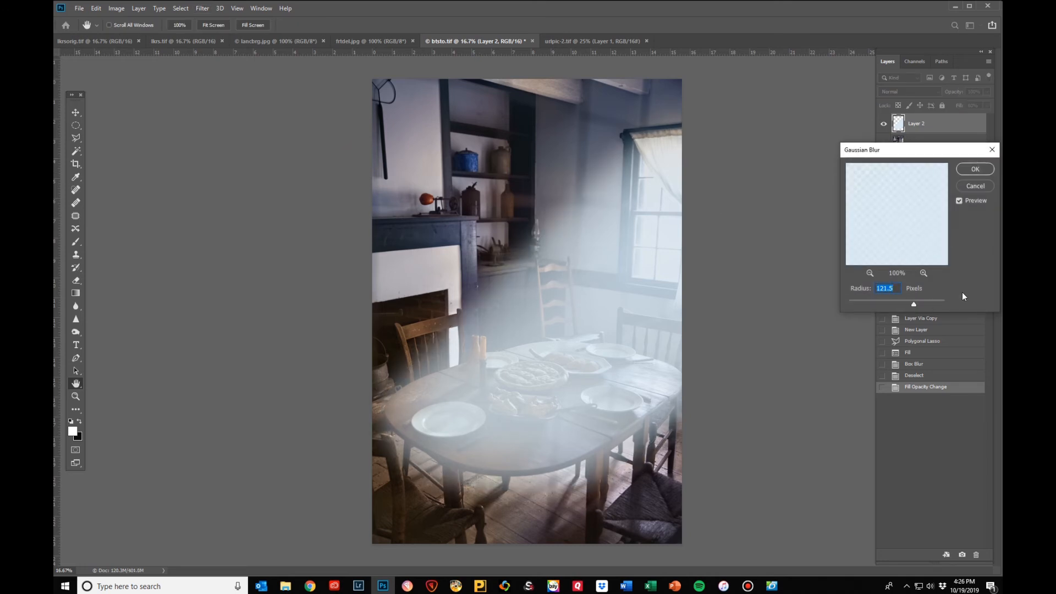
pyautogui.moveTo(915, 304); pyautogui.dragTo(847, 304)
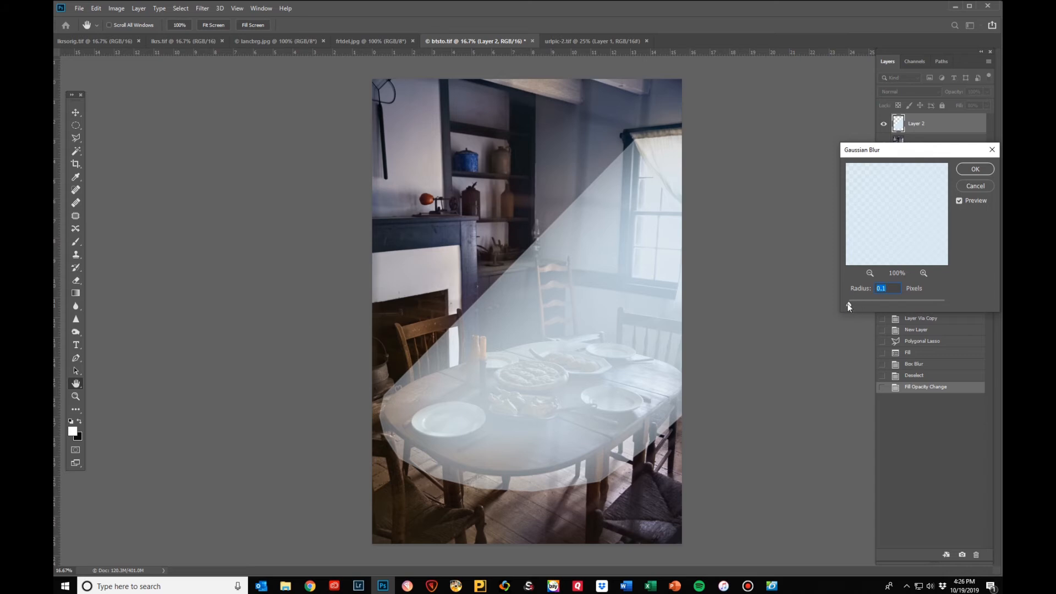
pyautogui.moveTo(848, 304); pyautogui.dragTo(852, 306)
pyautogui.moveTo(895, 302); pyautogui.dragTo(916, 300)
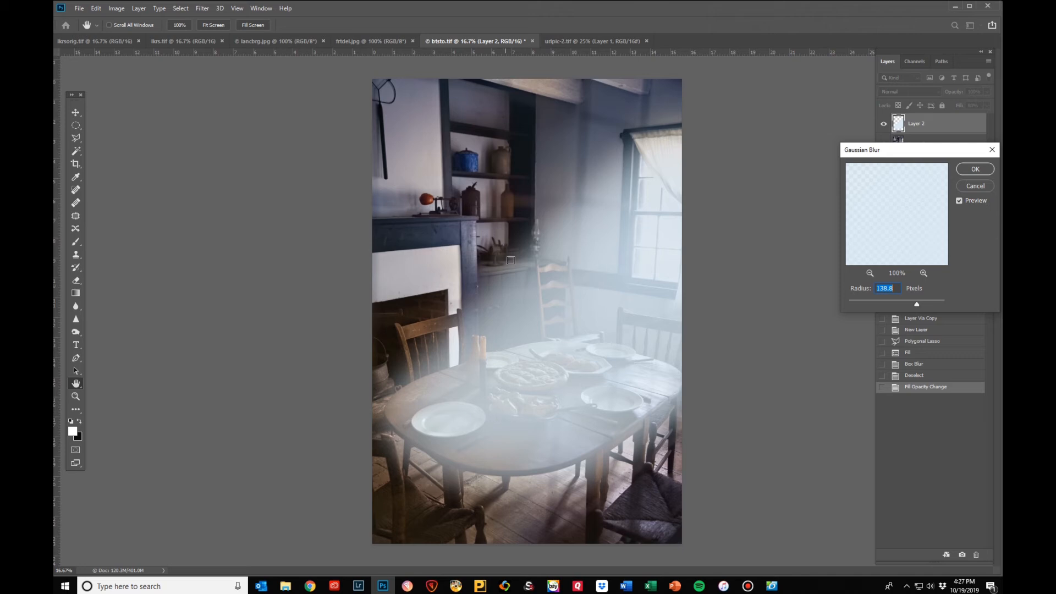
pyautogui.moveTo(916, 304); pyautogui.dragTo(921, 302)
pyautogui.click(975, 169)
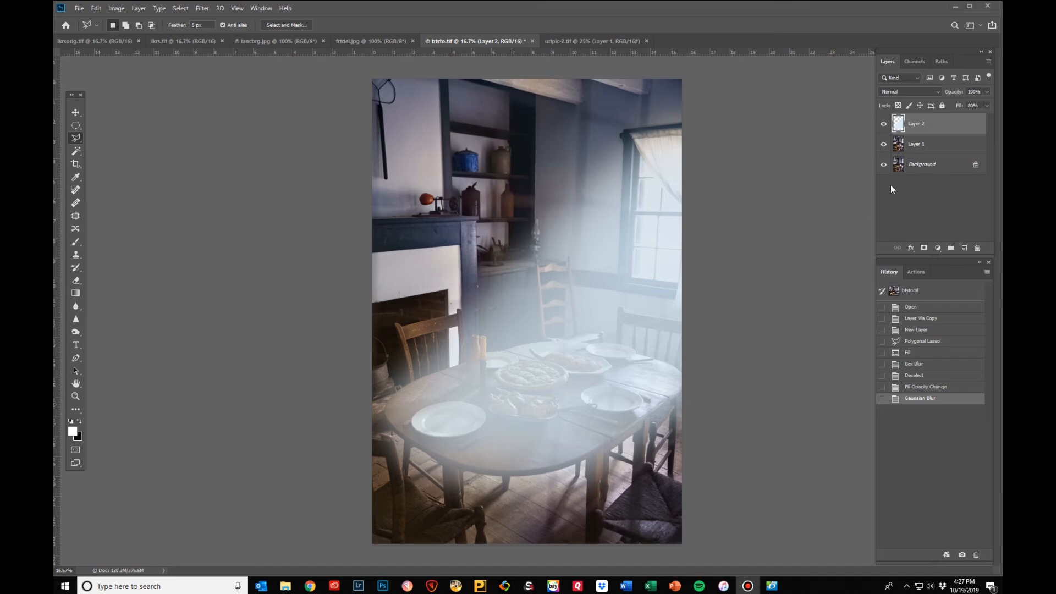
# Lower the fill of Layer 2 to 59% so the dining table shows through the blurred beam
pyautogui.press('Escape')
pyautogui.click(987, 106)
pyautogui.moveTo(975, 118); pyautogui.dragTo(966, 118)
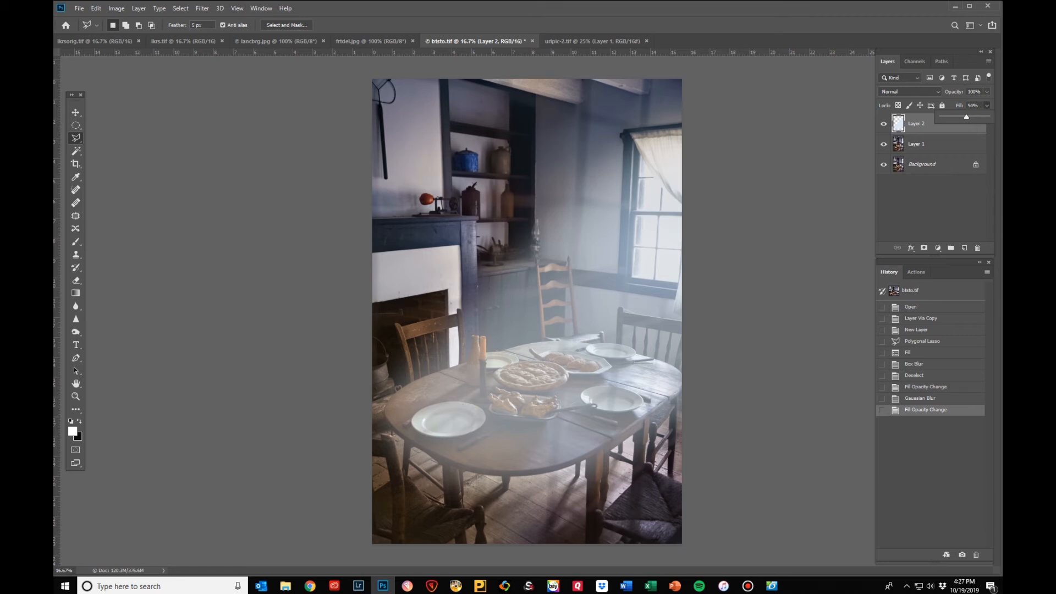
pyautogui.click(748, 587)
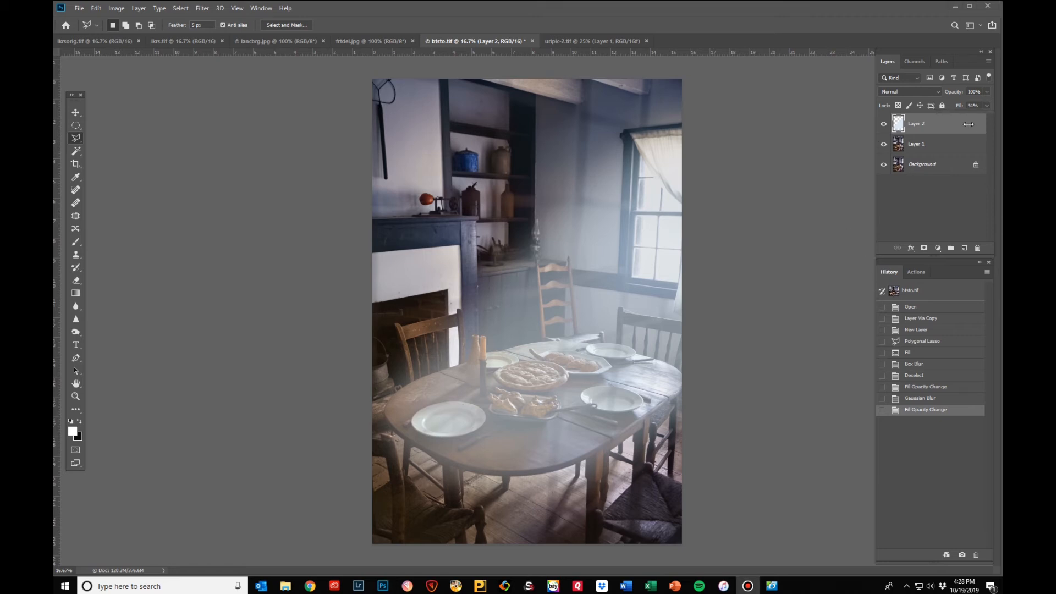
pyautogui.click(987, 107)
pyautogui.click(987, 106)
pyautogui.moveTo(969, 119)
pyautogui.mouseDown()
pyautogui.moveTo(957, 121)
pyautogui.moveTo(968, 119)
pyautogui.mouseUp()
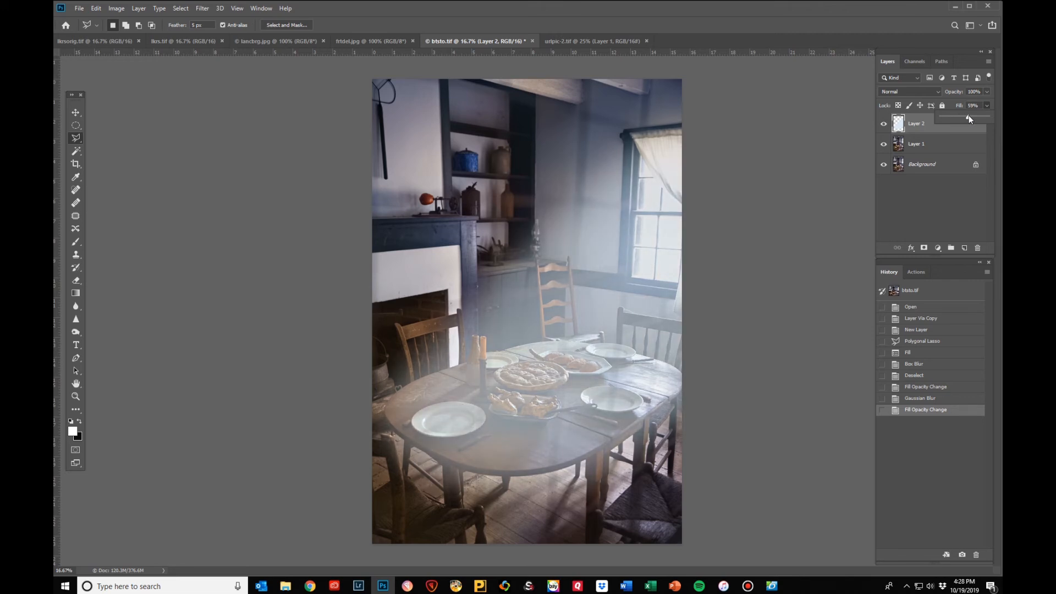
pyautogui.click(950, 137)
# Add a layer mask to Layer 2 and draw a linear Black, White gradient from beside the window's top to the photo's lower-left corner
pyautogui.click(924, 249)
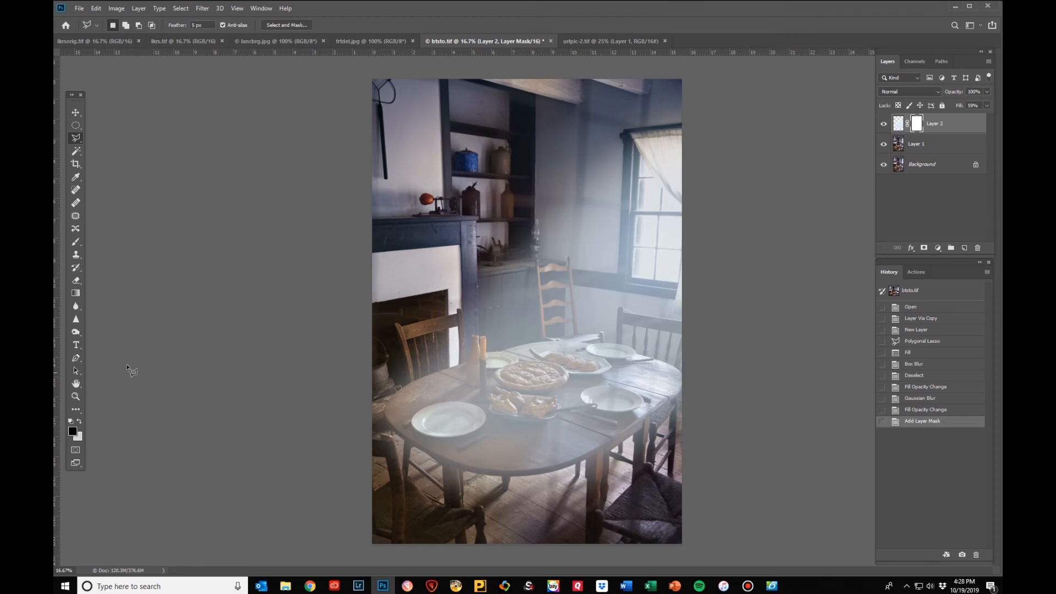
pyautogui.click(76, 294)
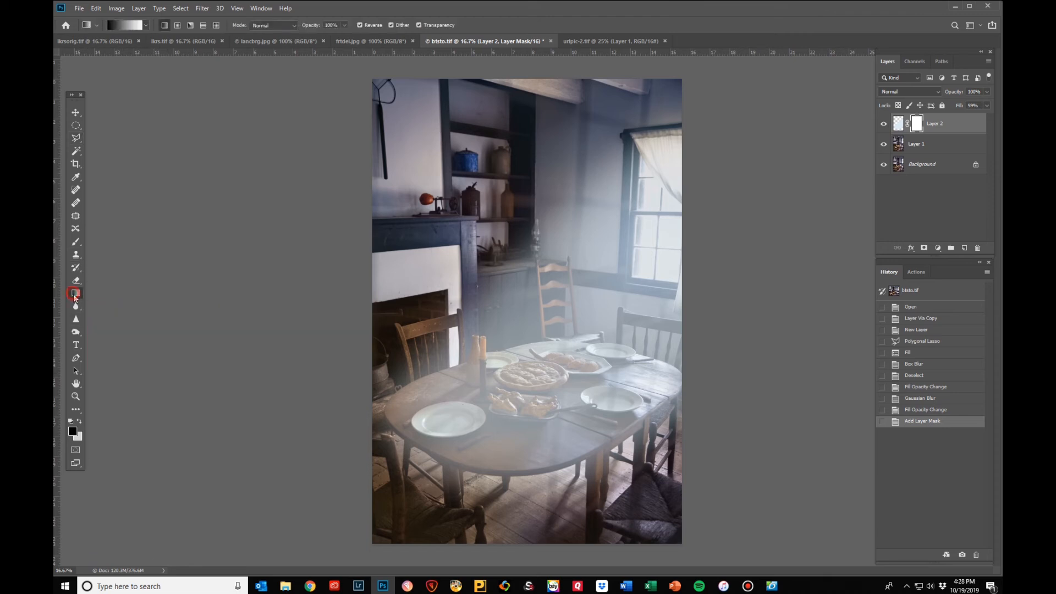
pyautogui.click(145, 26)
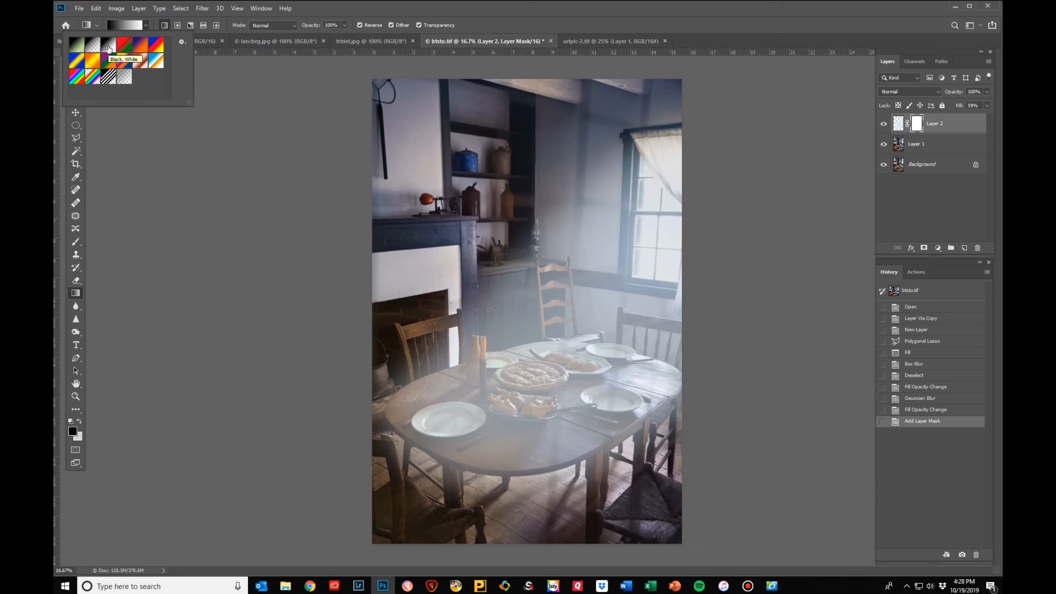
pyautogui.click(109, 49)
pyautogui.press('Escape')
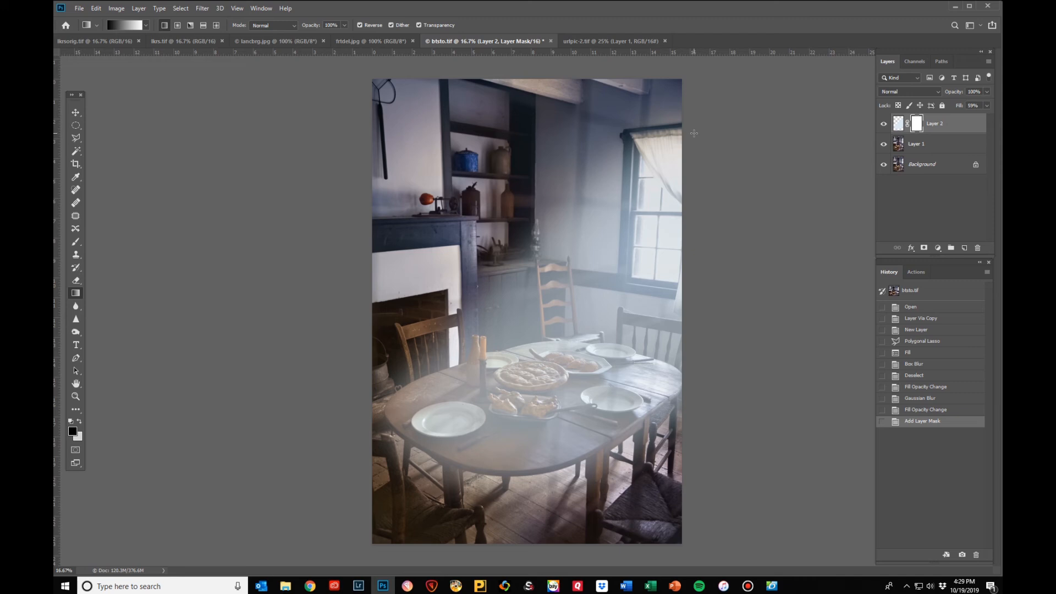
pyautogui.moveTo(693, 134); pyautogui.dragTo(359, 565)
pyautogui.moveTo(359, 565); pyautogui.dragTo(358, 565)
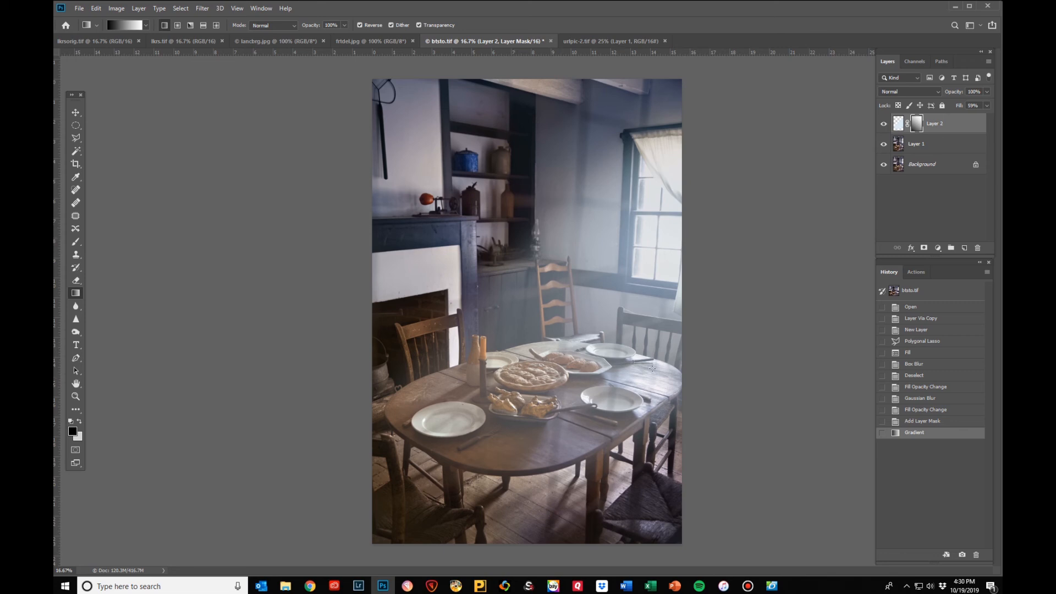
# Readjust the fill of the masked Layer 2 to 62%
pyautogui.click(985, 106)
pyautogui.moveTo(972, 116); pyautogui.dragTo(975, 114)
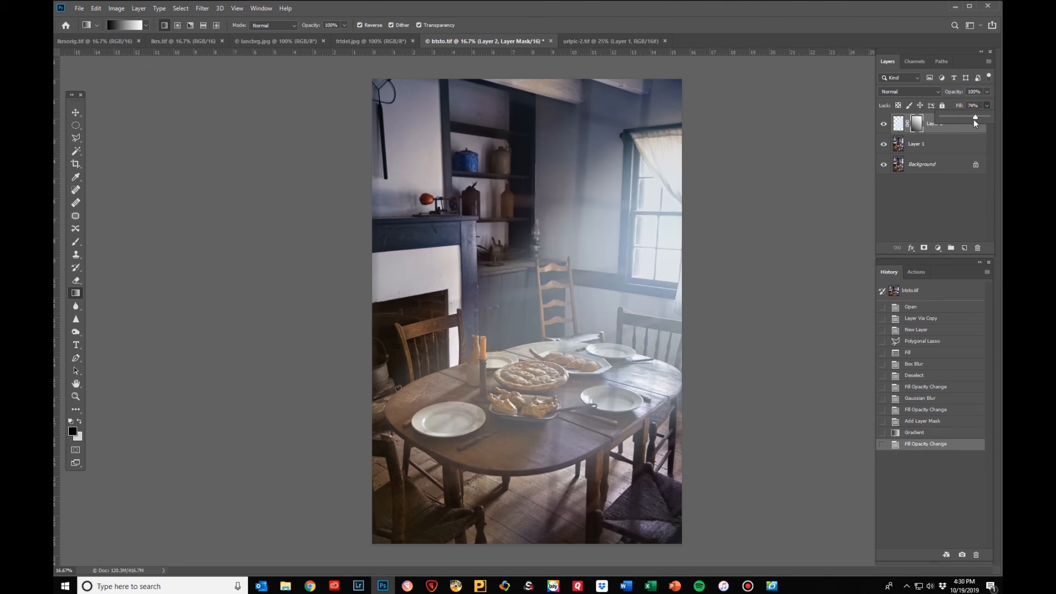
pyautogui.moveTo(975, 117); pyautogui.dragTo(970, 117)
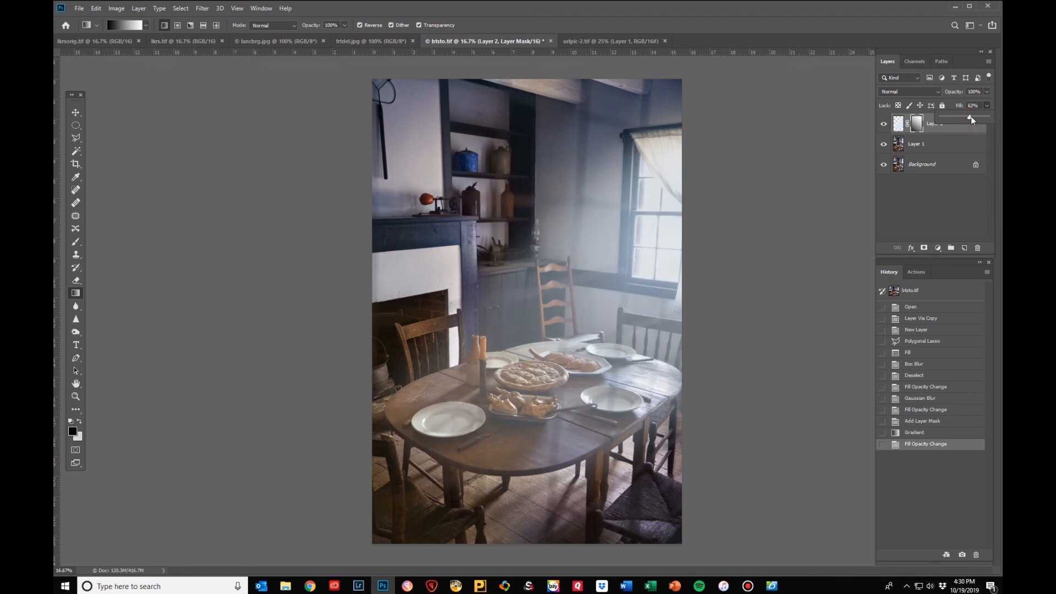
pyautogui.click(804, 165)
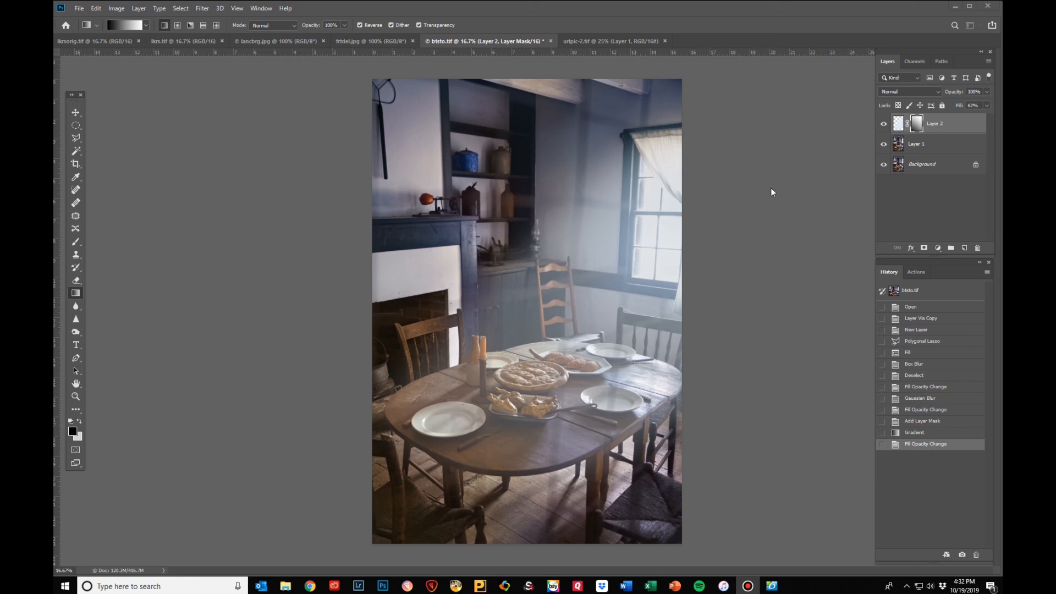
# Switch to the urlpic-2.tif document to view its blue and orange spotlight beams
pyautogui.click(619, 42)
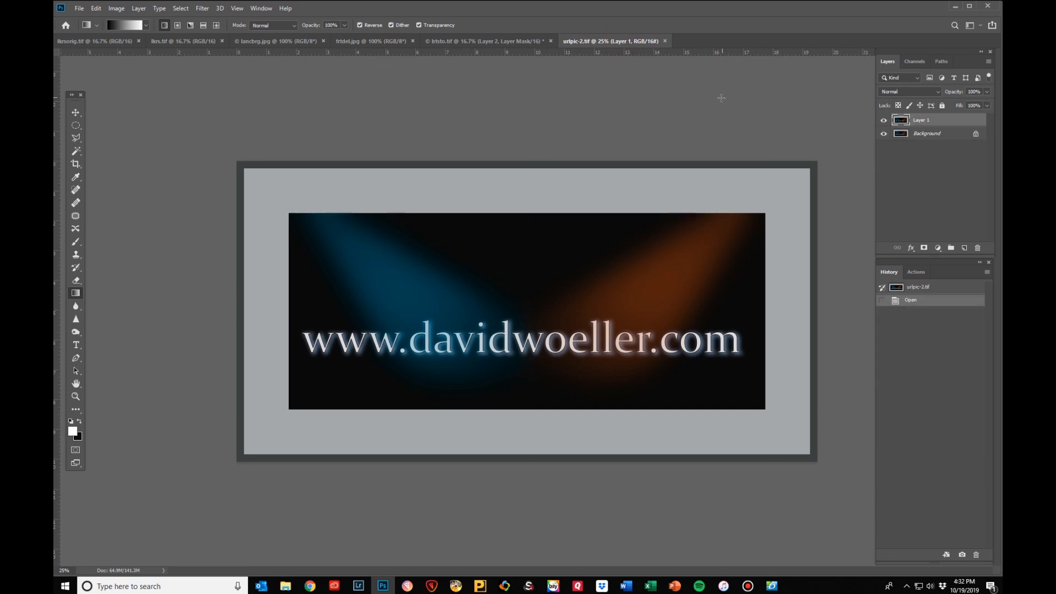